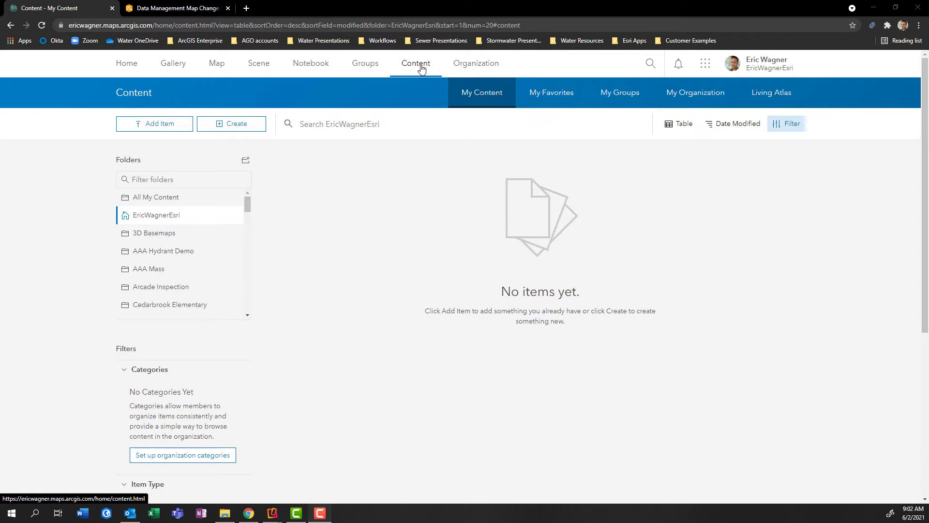
# Start a new feature layer from a template and filter the gallery to Water Utilities templates.
pyautogui.click(228, 130)
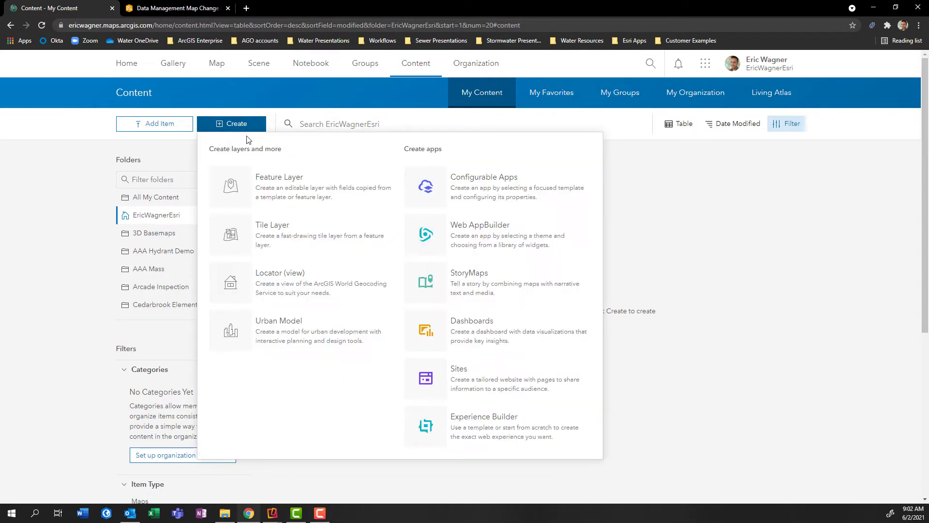
pyautogui.click(295, 195)
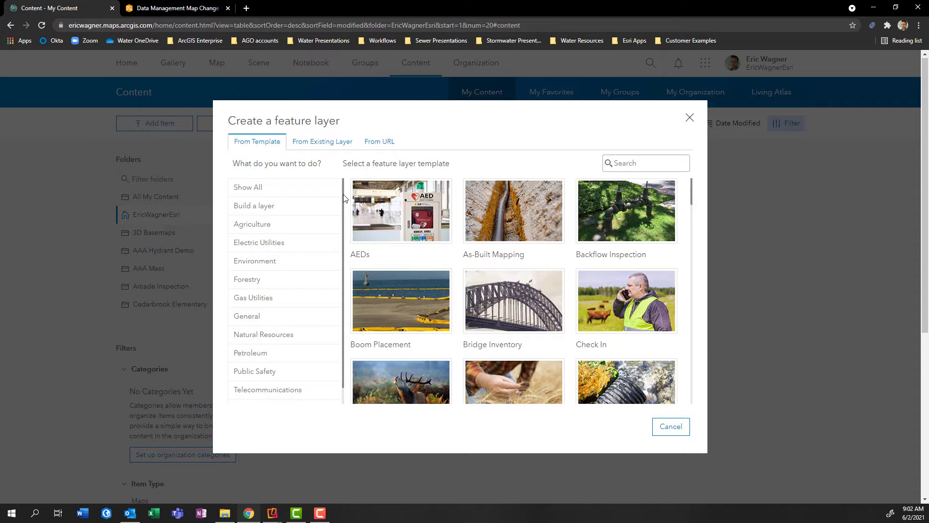
pyautogui.scroll(-1, 344, 194)
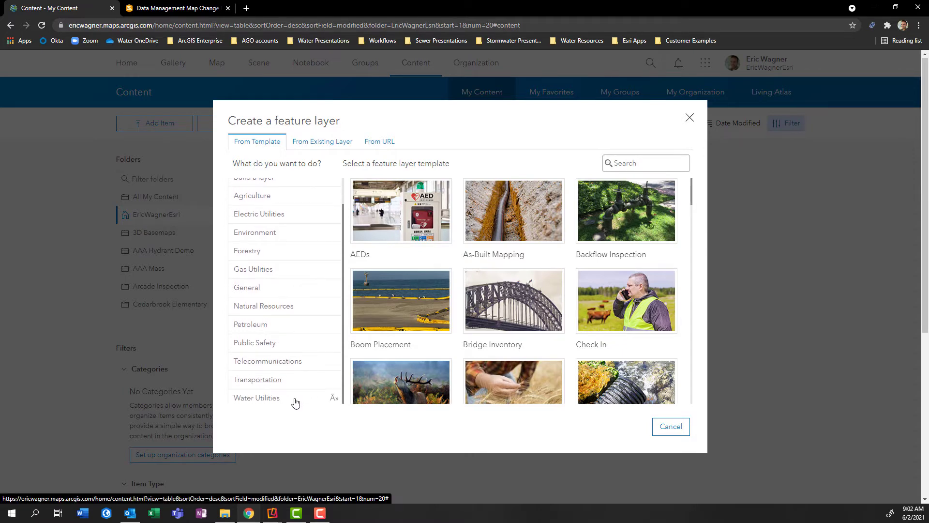
pyautogui.click(295, 402)
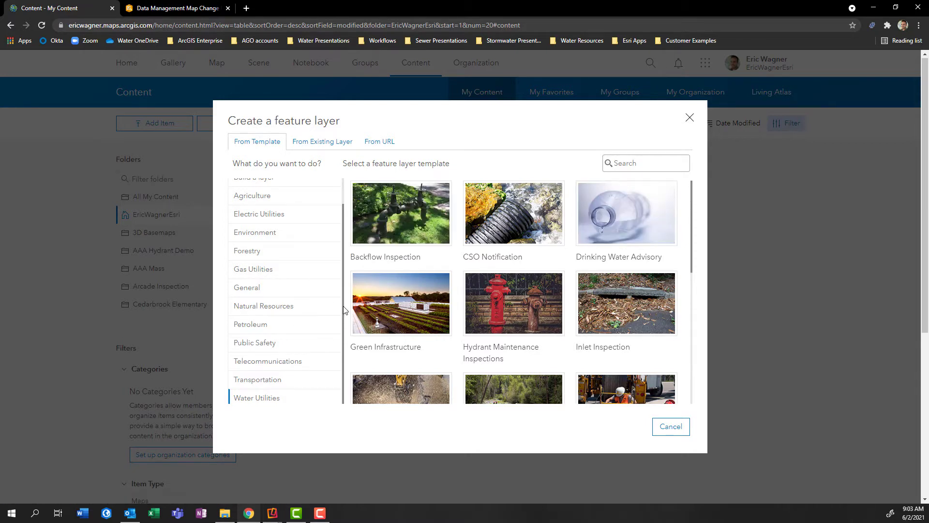
pyautogui.scroll(2, 344, 300)
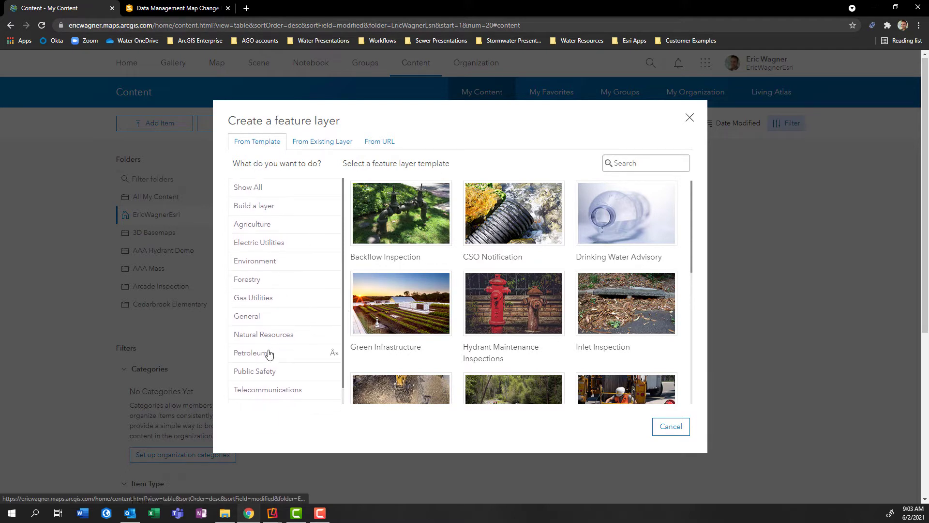
# Search all templates for 'map change' and create from the Water Utilities Map Change Request template.
pyautogui.click(253, 192)
pyautogui.click(635, 163)
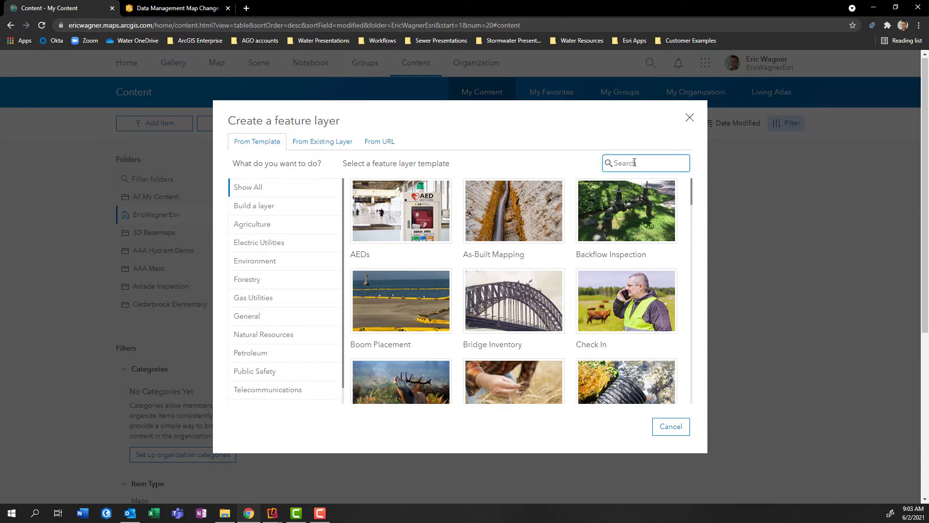
pyautogui.write('map change')
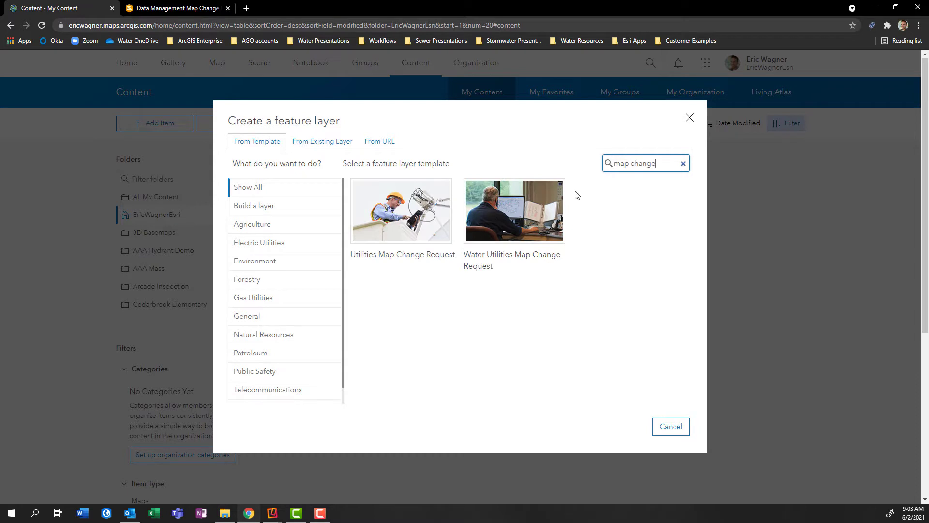
pyautogui.moveTo(560, 206)
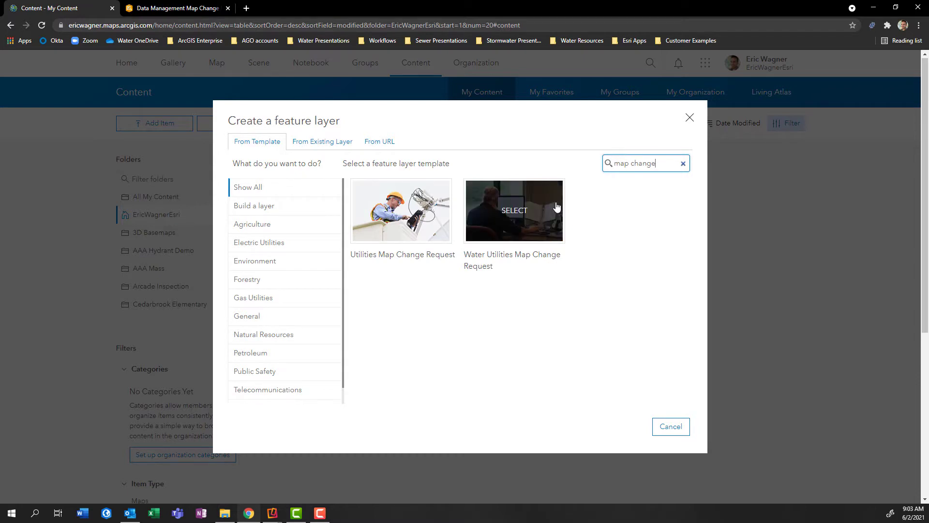
pyautogui.click(534, 208)
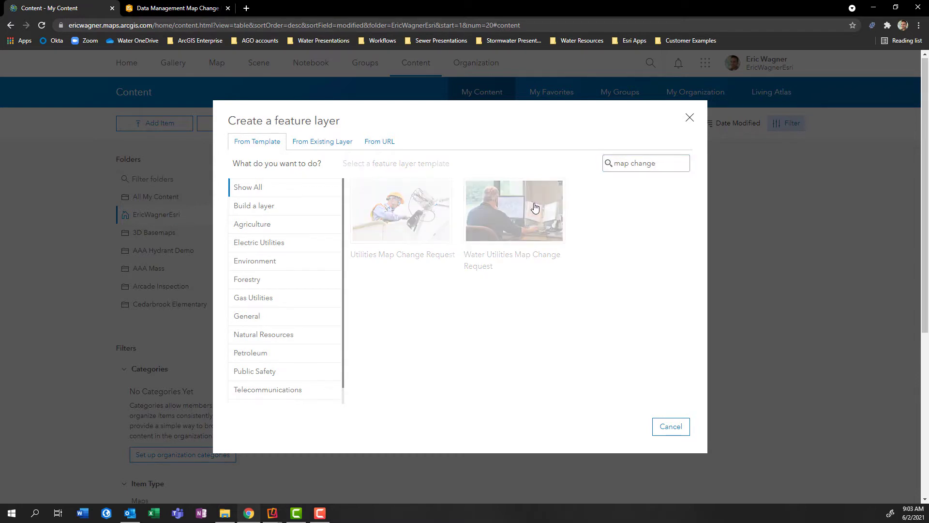
pyautogui.click(640, 401)
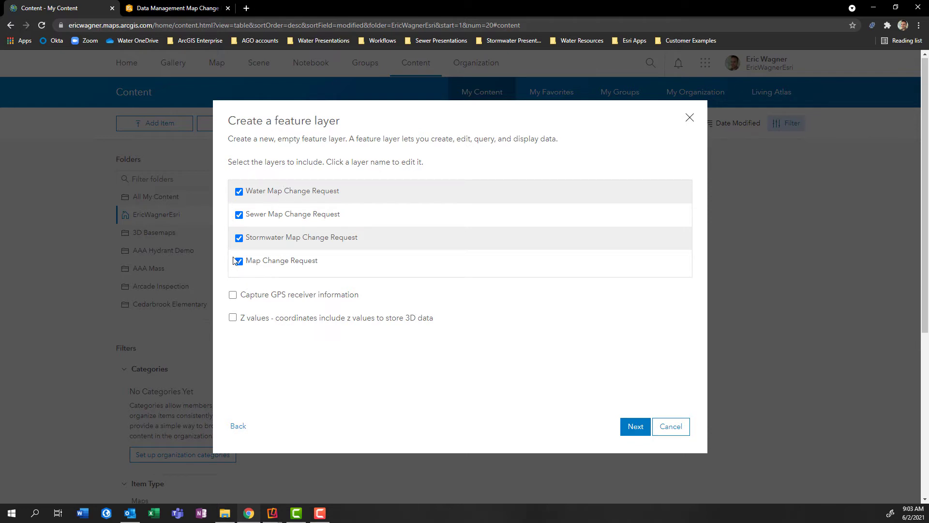
# Briefly edit the Water Map Change Request layer name, leaving it unchanged.
pyautogui.doubleClick(315, 192)
pyautogui.press('End')
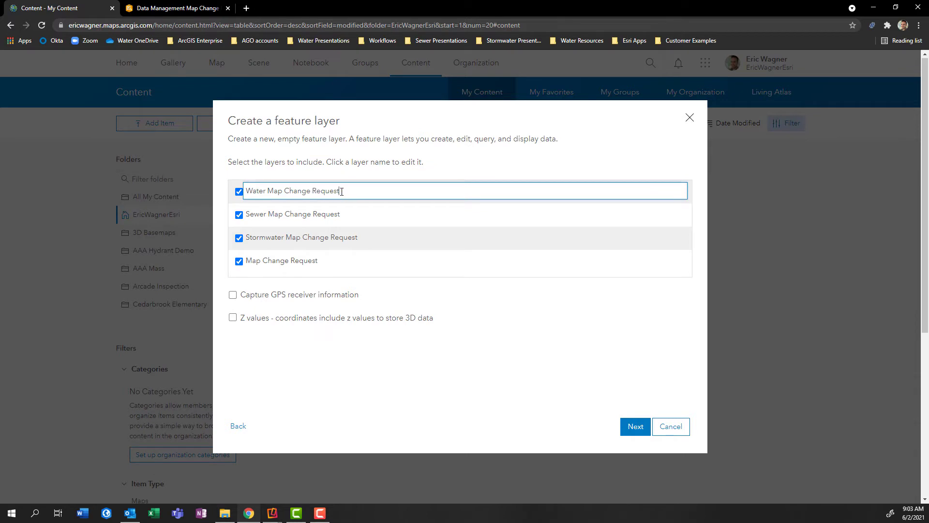
pyautogui.click(332, 178)
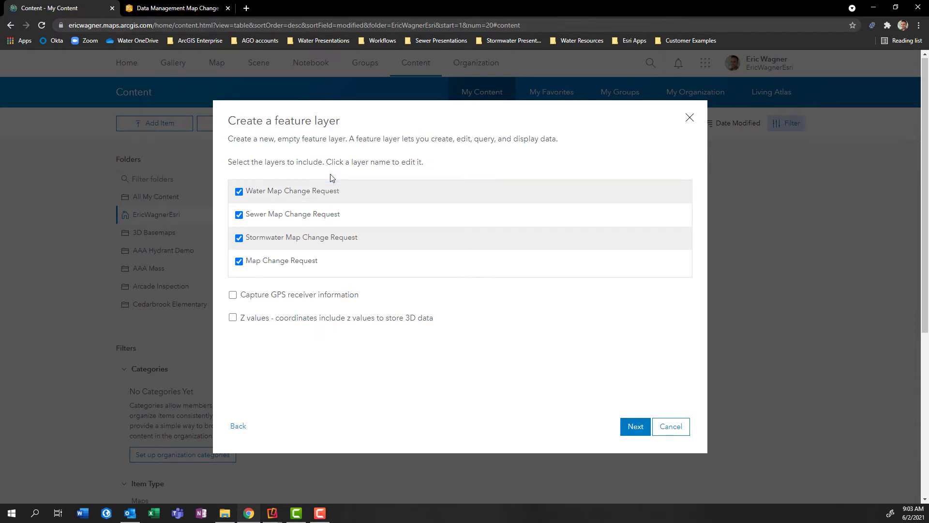
# Toggle the Water, Sewer and Stormwater checkboxes so all four request layers remain included.
pyautogui.click(239, 192)
pyautogui.click(239, 215)
pyautogui.click(240, 238)
pyautogui.click(239, 238)
pyautogui.click(239, 215)
pyautogui.click(240, 192)
# Zoom the layer extent to the Philadelphia area and title the layer 'Map Change'.
pyautogui.click(630, 424)
pyautogui.scroll(3, 516, 205)
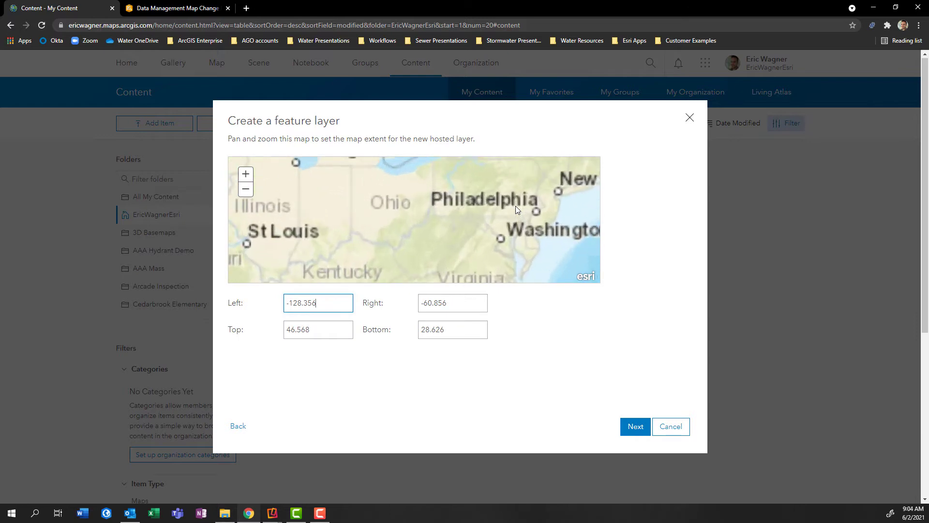
pyautogui.scroll(3, 497, 217)
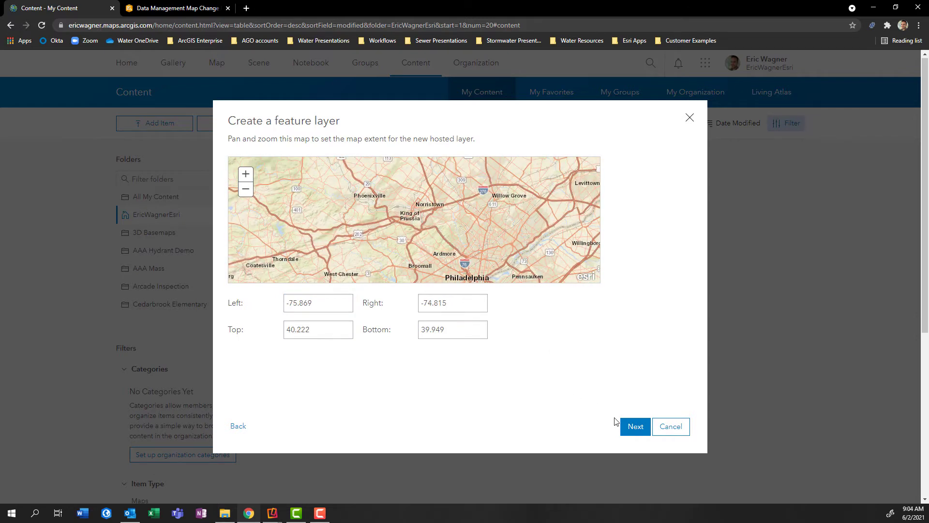
pyautogui.click(635, 428)
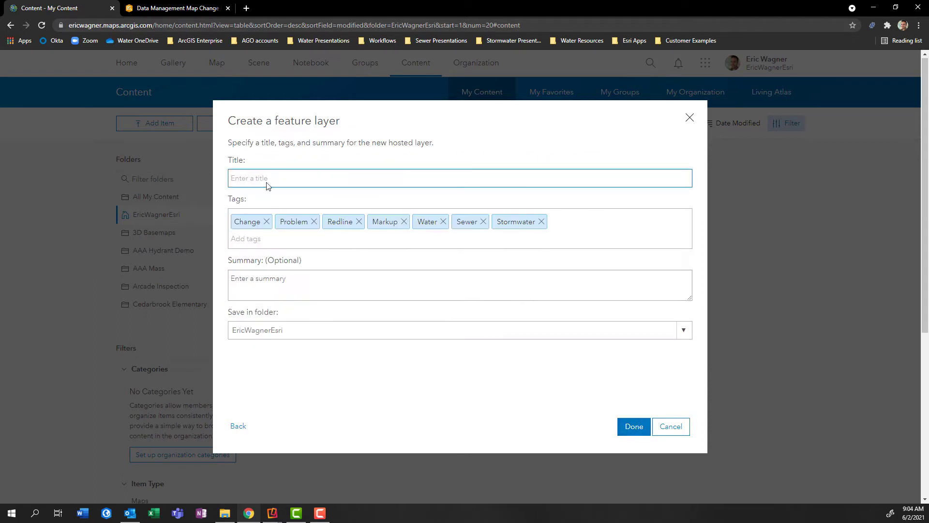
pyautogui.write('Map Change')
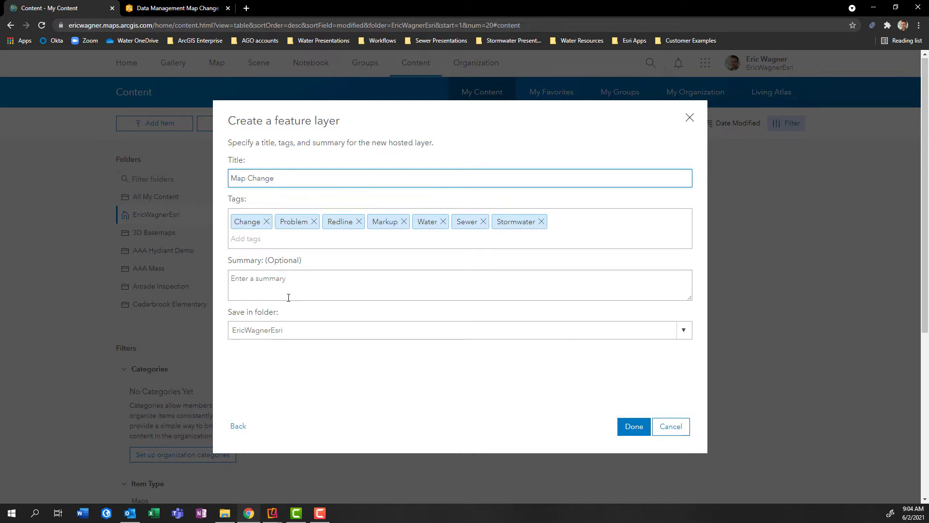
# Create the hosted Map Change layer and open its item page from My Content.
pyautogui.click(631, 430)
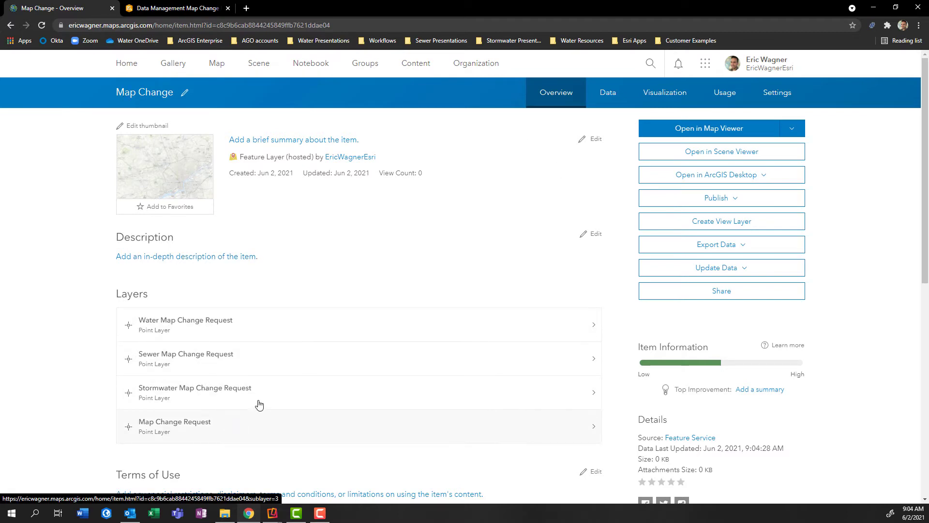
pyautogui.click(413, 68)
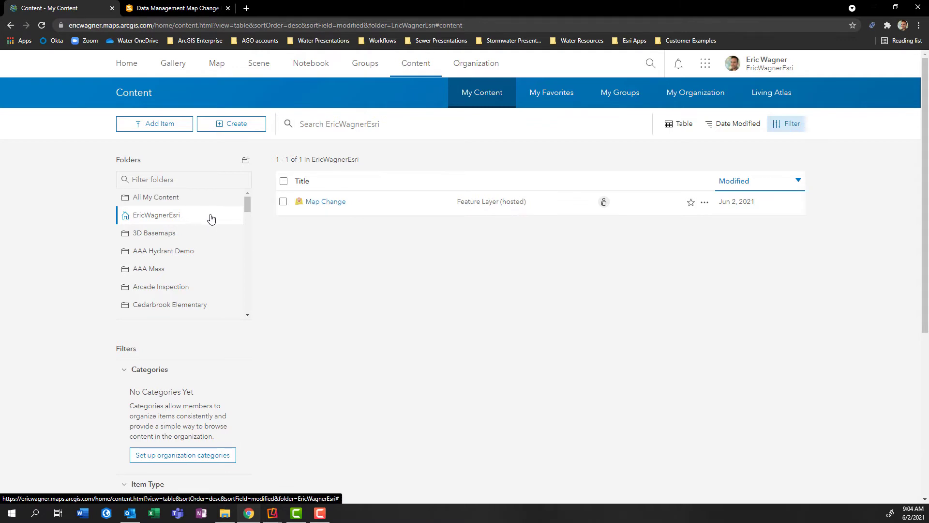
pyautogui.click(321, 202)
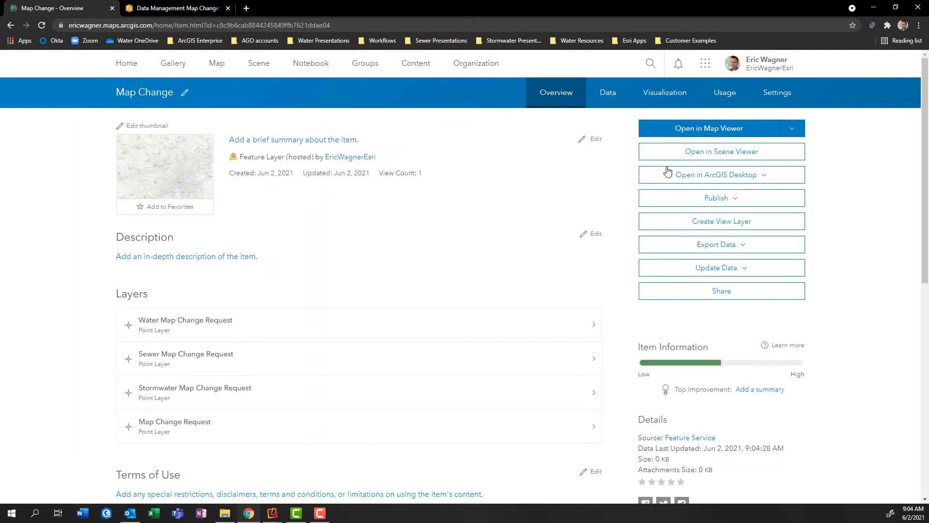
pyautogui.click(793, 128)
# Open Map Change in Map Viewer Classic and enter editing to show the Add Features templates.
pyautogui.click(772, 167)
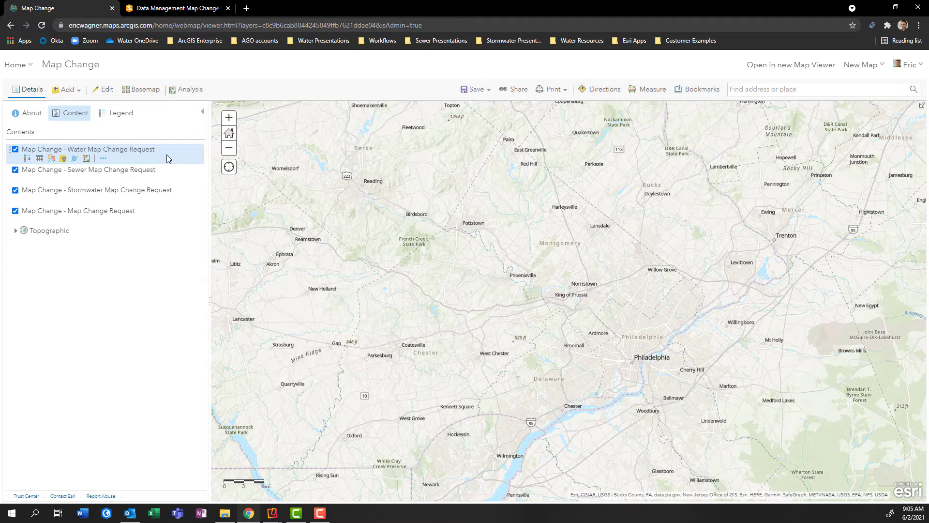
pyautogui.click(107, 93)
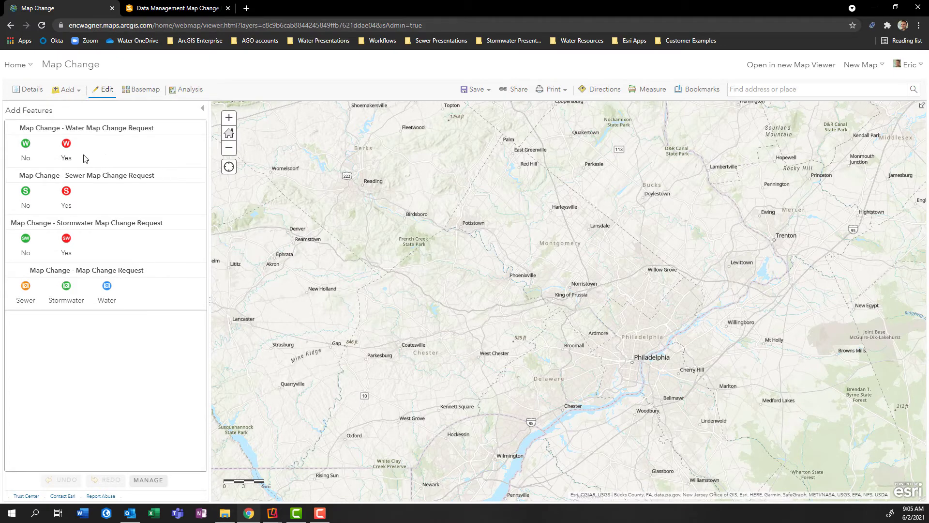
# Add a critical Water ('Yes') request point near Norristown and close its attribute form.
pyautogui.click(66, 146)
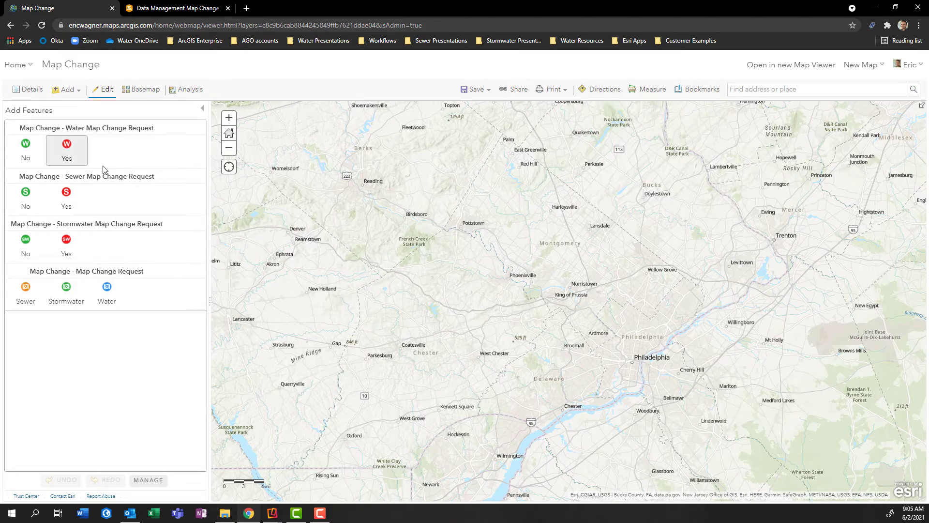
pyautogui.click(591, 279)
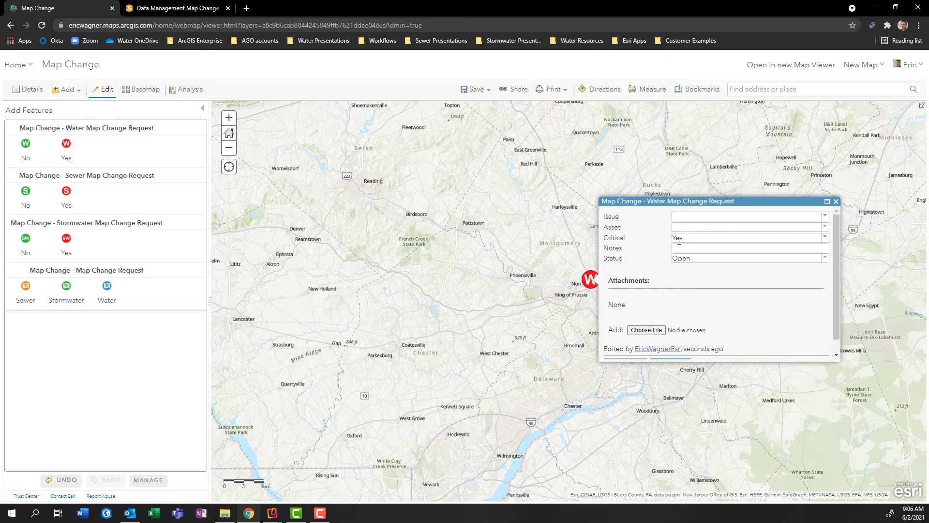
pyautogui.click(836, 201)
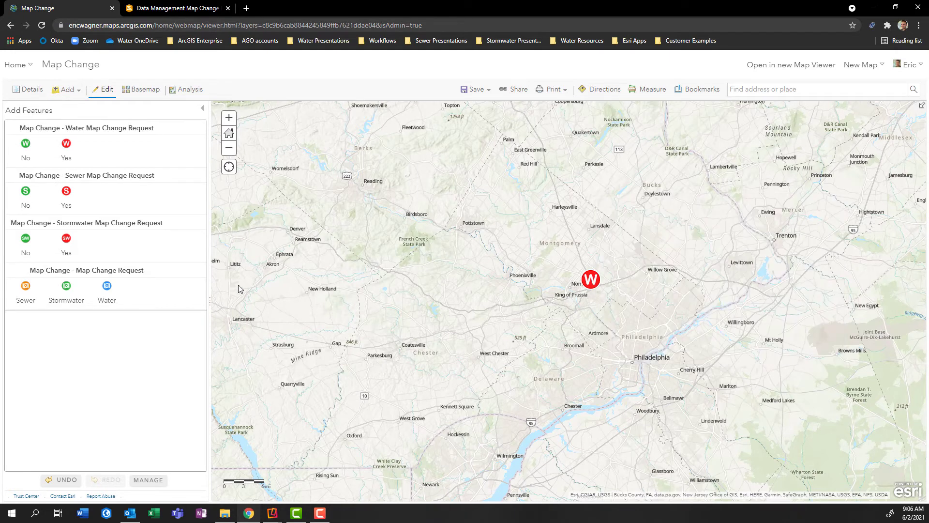
# Place a general Water map change request near King of Prussia, leaving Issue and Asset blank.
pyautogui.click(107, 287)
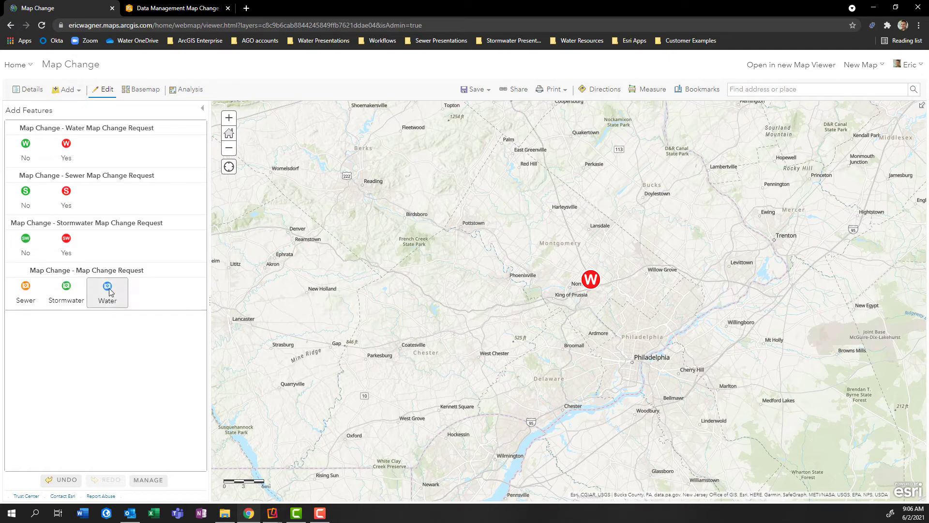
pyautogui.click(611, 273)
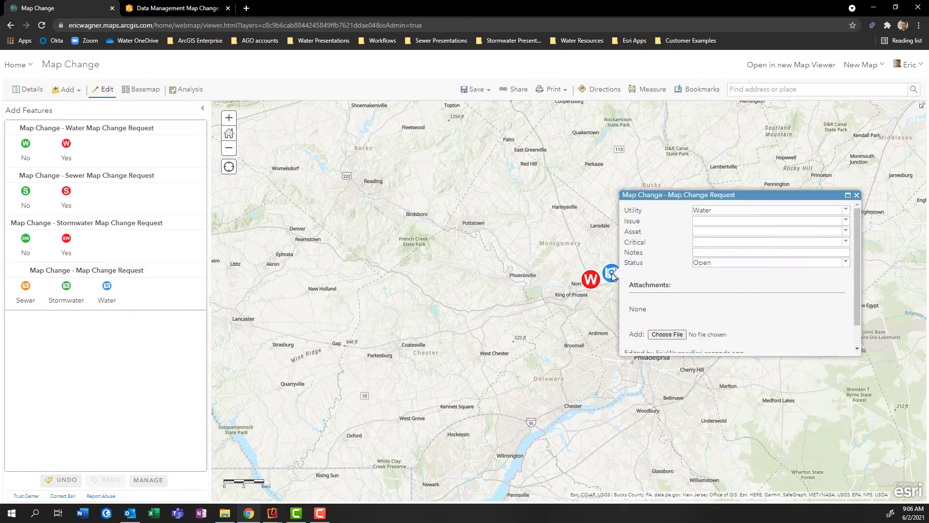
pyautogui.click(845, 222)
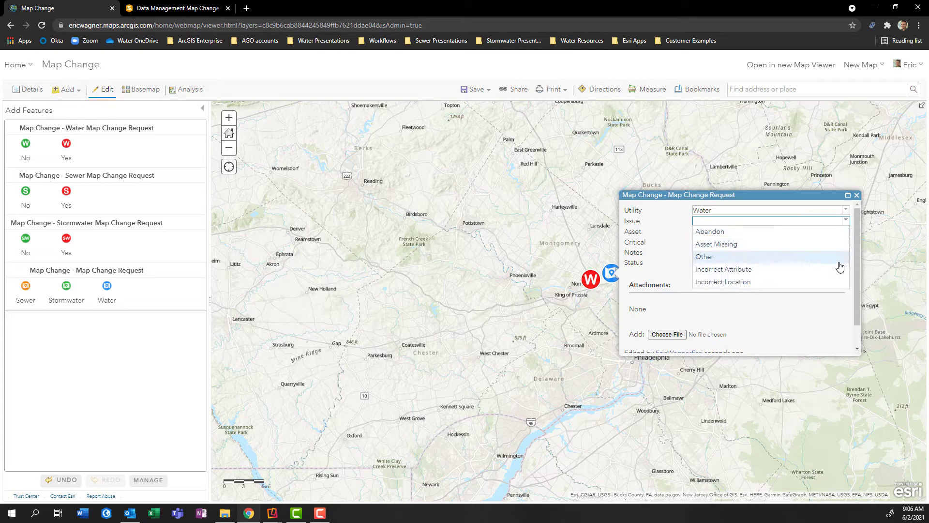
pyautogui.click(837, 219)
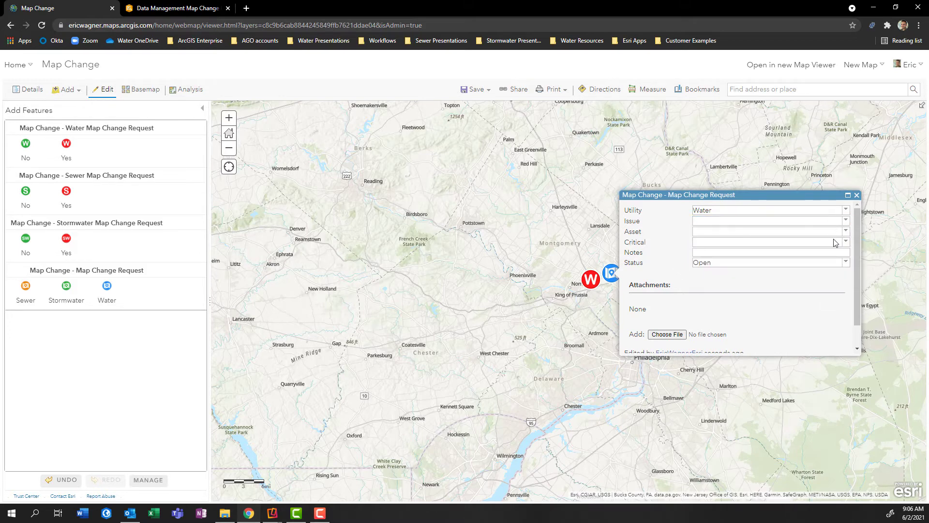
pyautogui.click(845, 232)
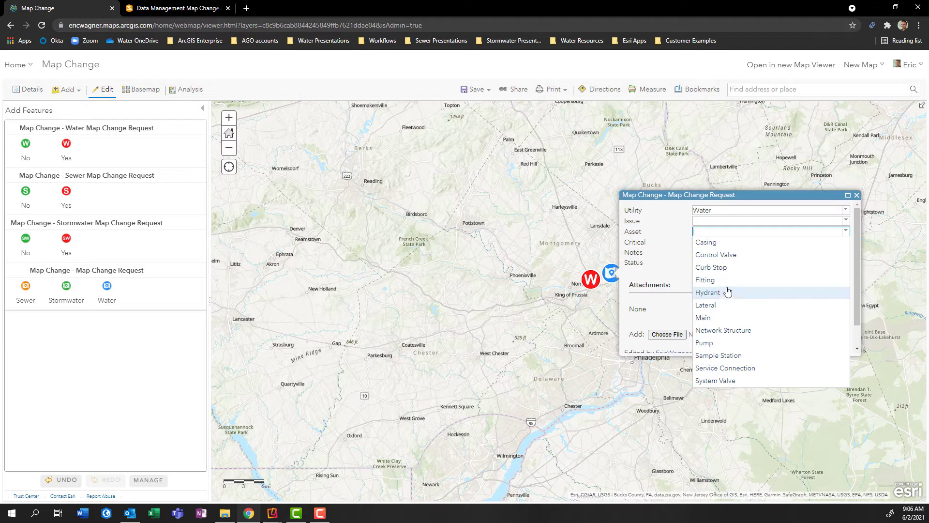
pyautogui.click(673, 268)
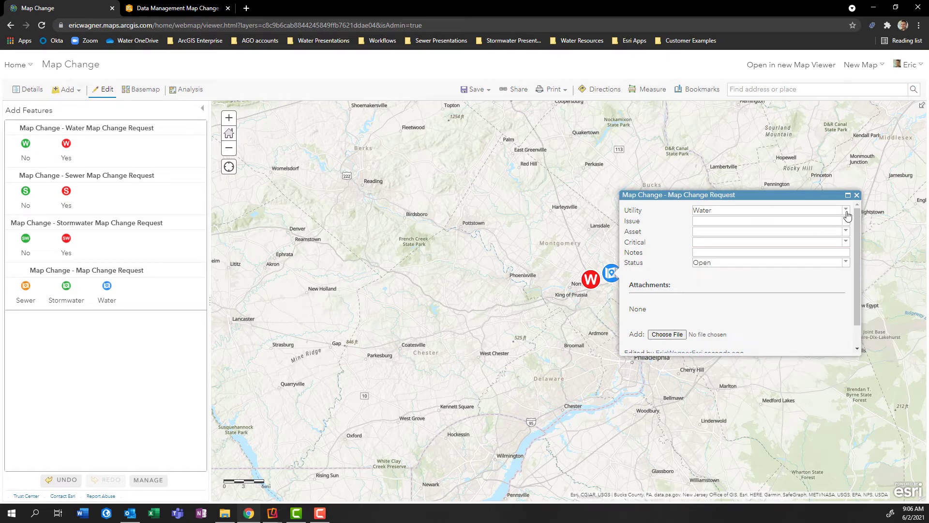
pyautogui.click(857, 195)
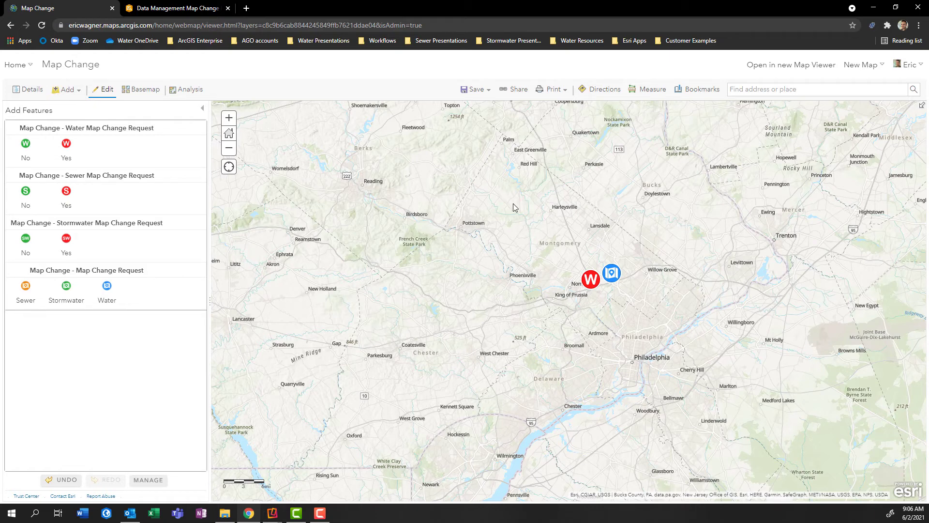
# Remove the Water, Sewer and Stormwater layers from the map's content list.
pyautogui.click(28, 89)
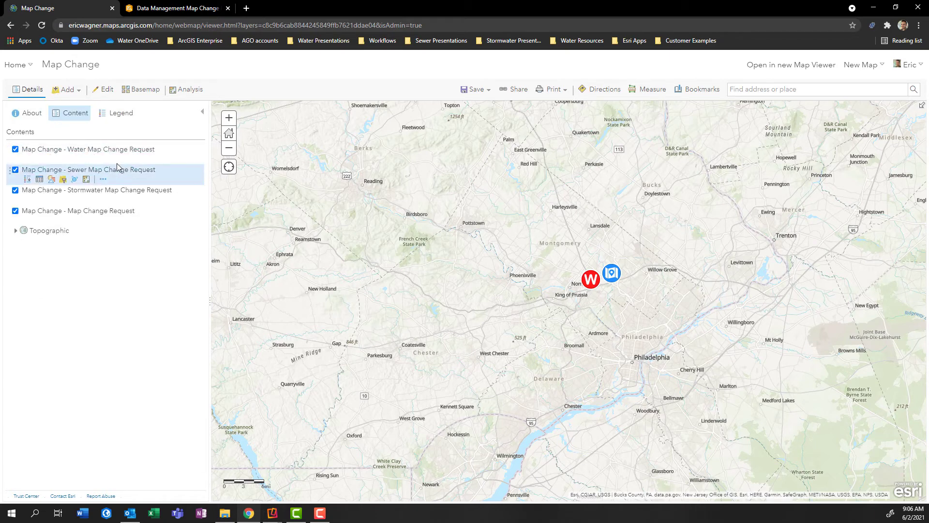
pyautogui.click(103, 159)
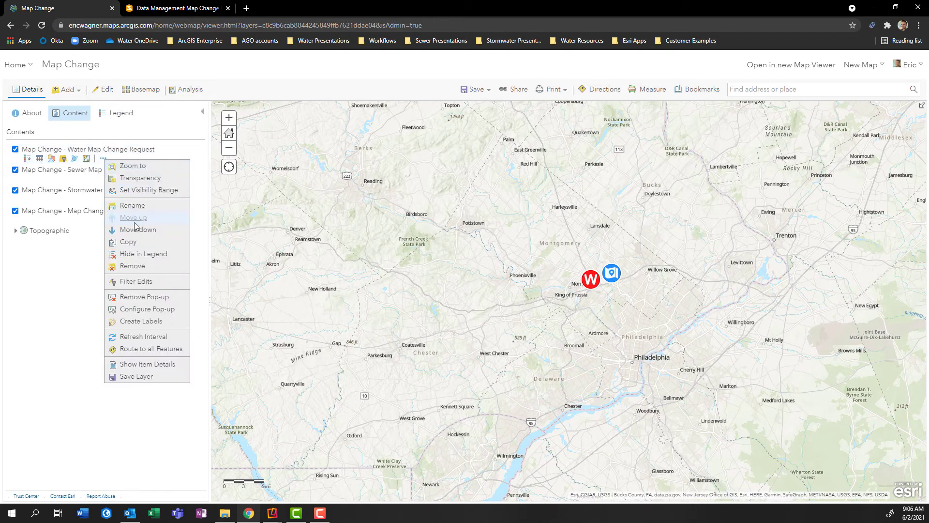
pyautogui.click(132, 267)
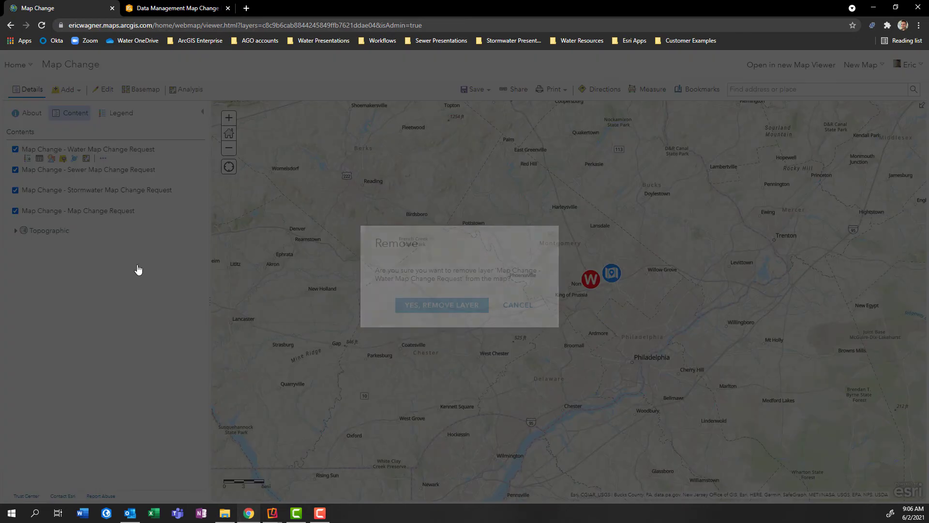
pyautogui.click(408, 298)
pyautogui.click(103, 158)
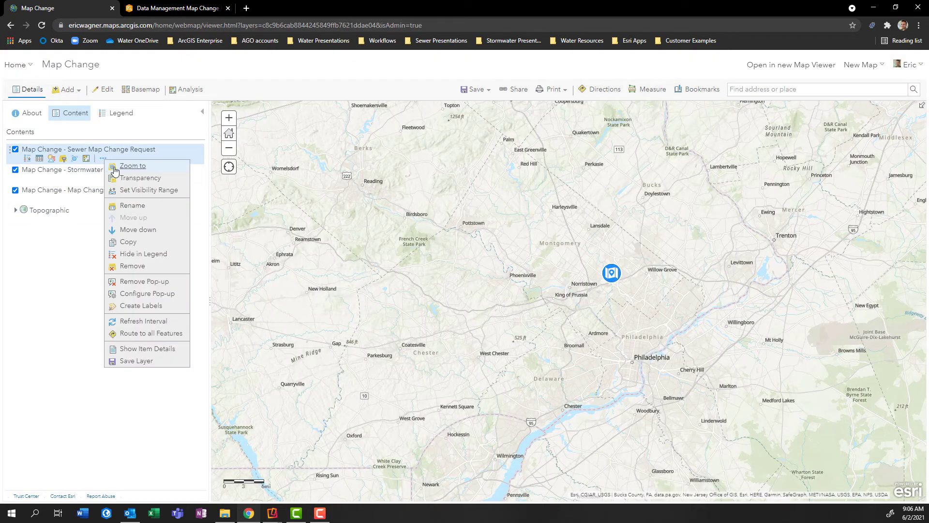
pyautogui.click(138, 264)
pyautogui.click(424, 304)
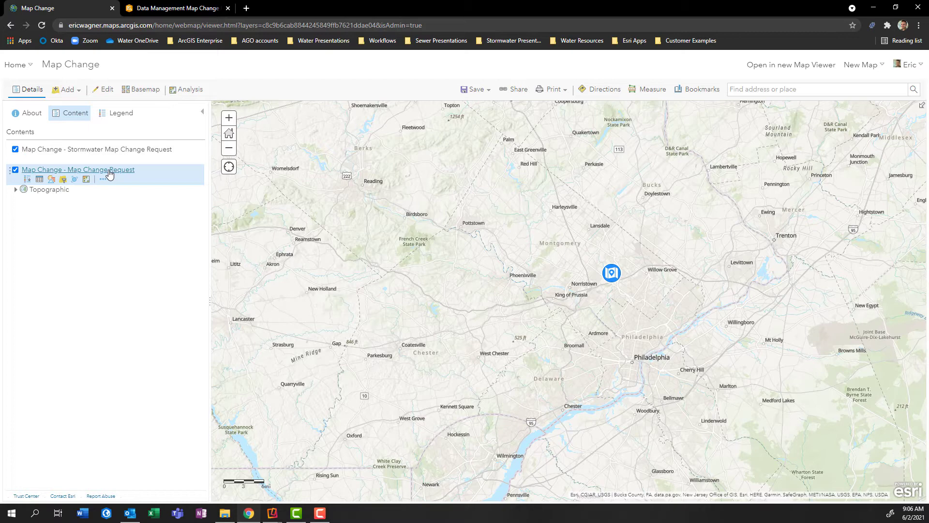
pyautogui.click(103, 160)
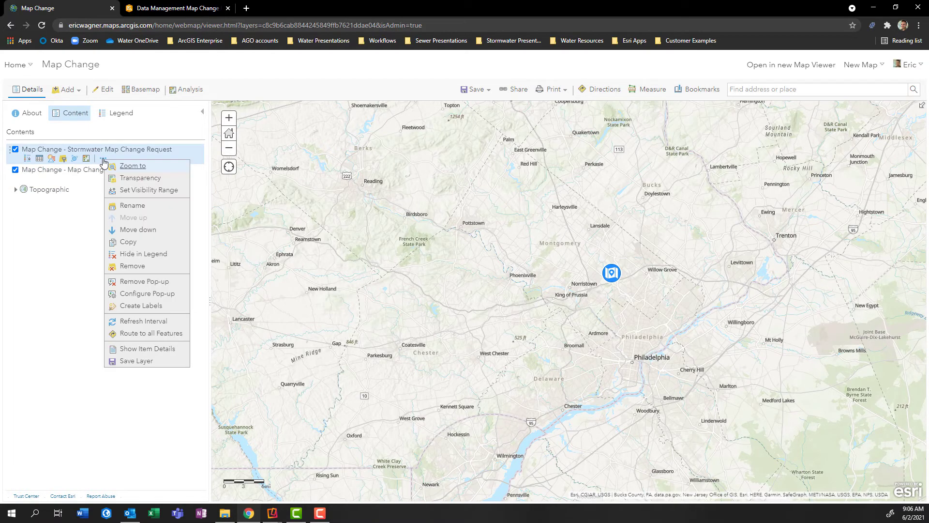
pyautogui.click(139, 266)
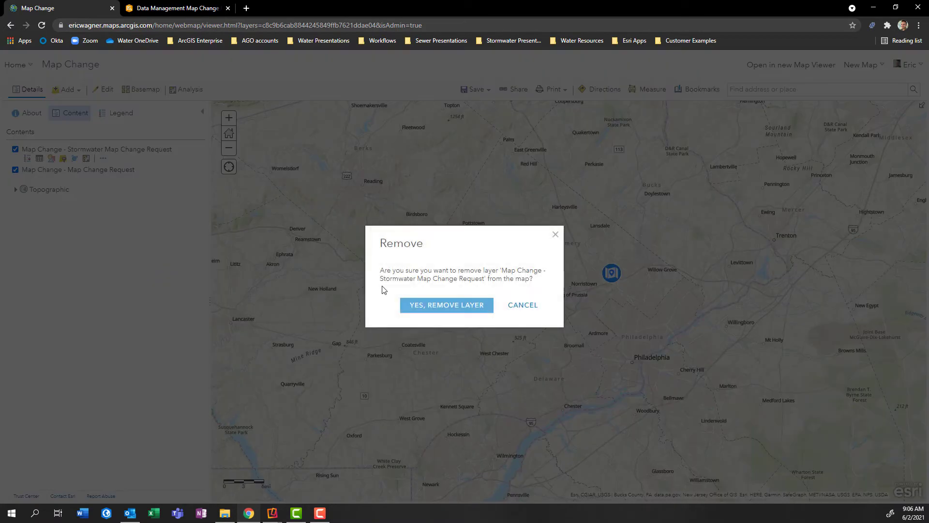
pyautogui.click(429, 306)
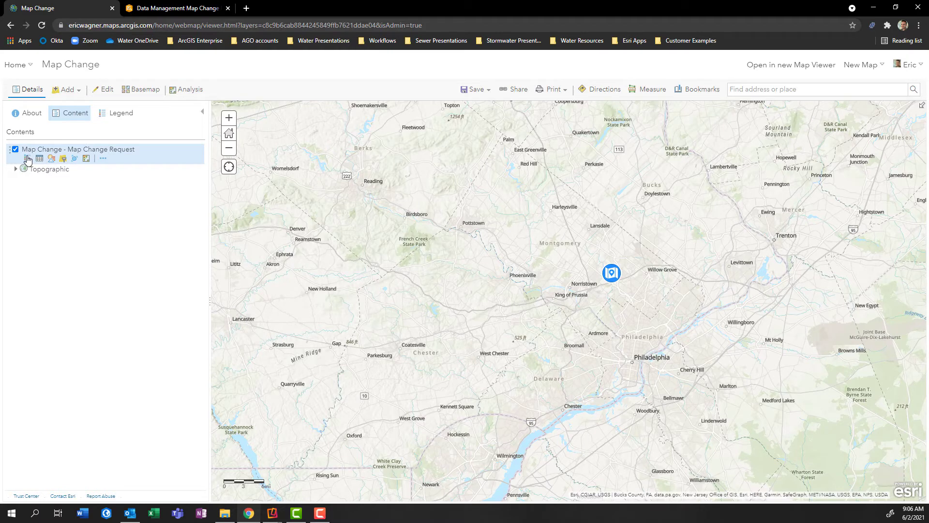
# Rename the remaining layer to 'Map Change Request'.
pyautogui.click(28, 159)
pyautogui.click(103, 160)
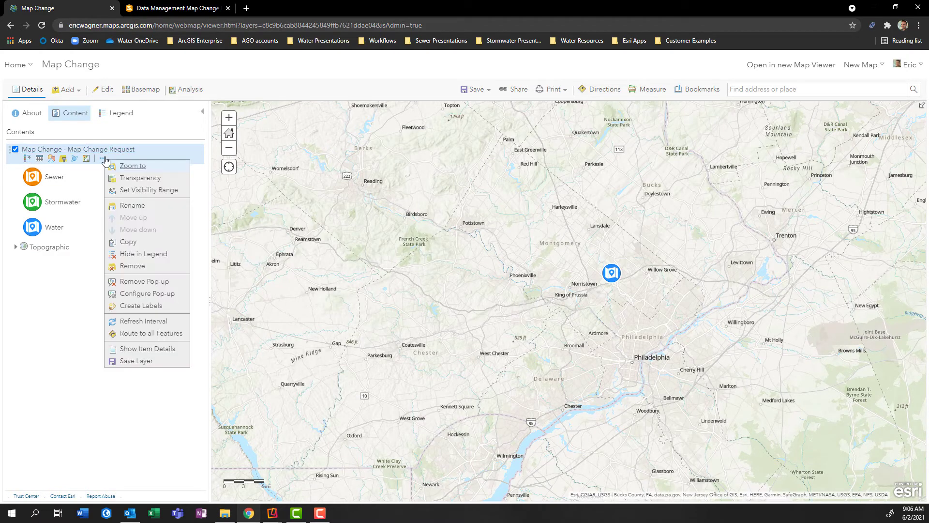
pyautogui.click(140, 205)
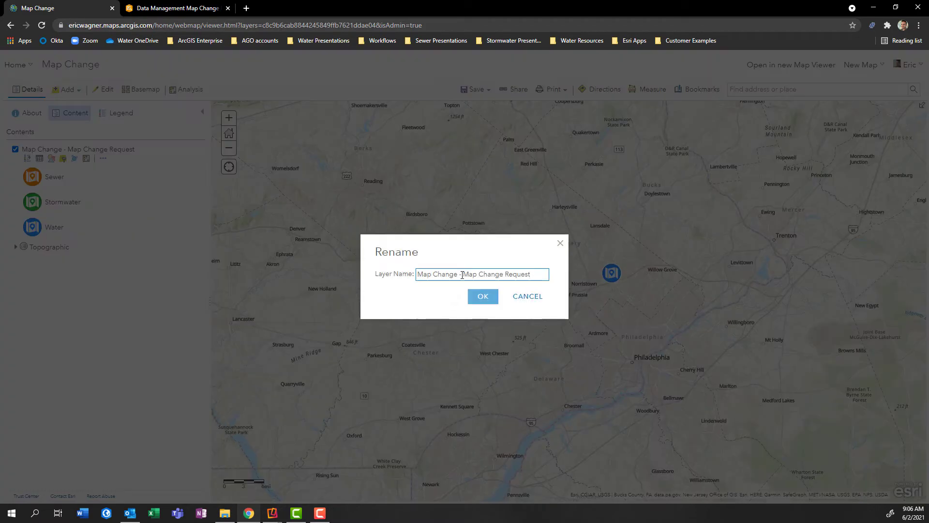
pyautogui.moveTo(465, 274); pyautogui.dragTo(368, 279)
pyautogui.press('BackSpace')
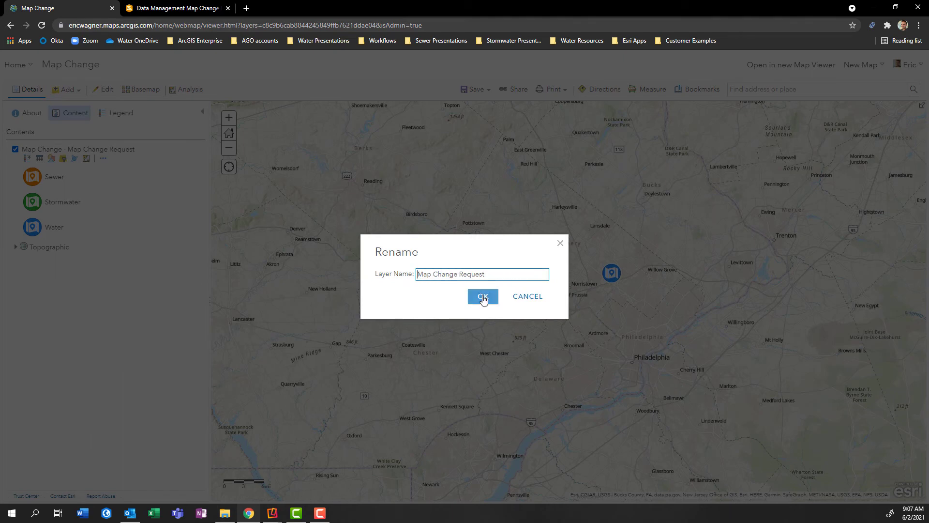
pyautogui.click(477, 300)
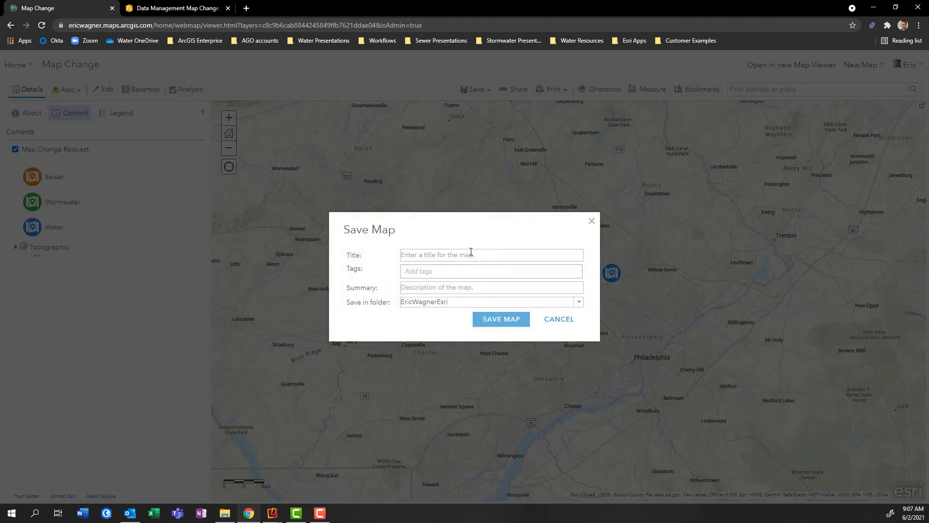
# Save the web map with title 'MCR' and the tag MCR.
pyautogui.click(470, 253)
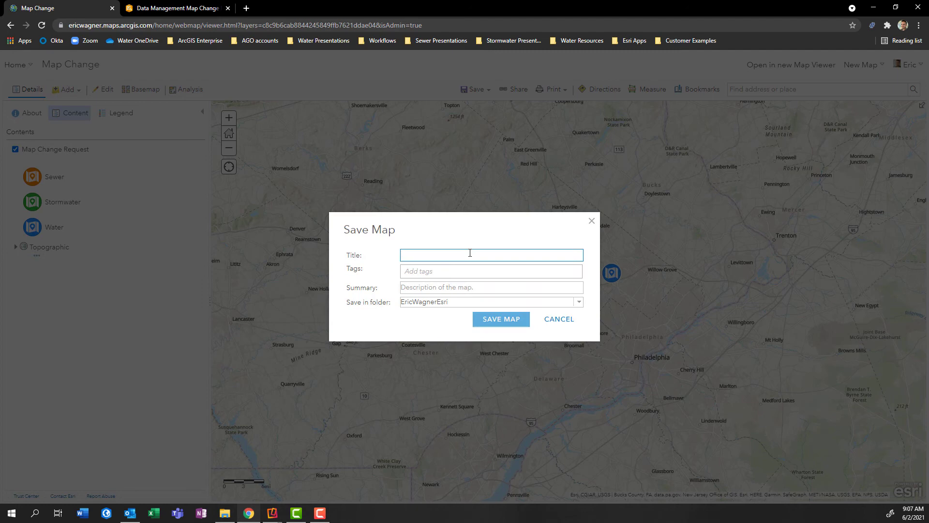
pyautogui.write('MCR')
pyautogui.click(446, 272)
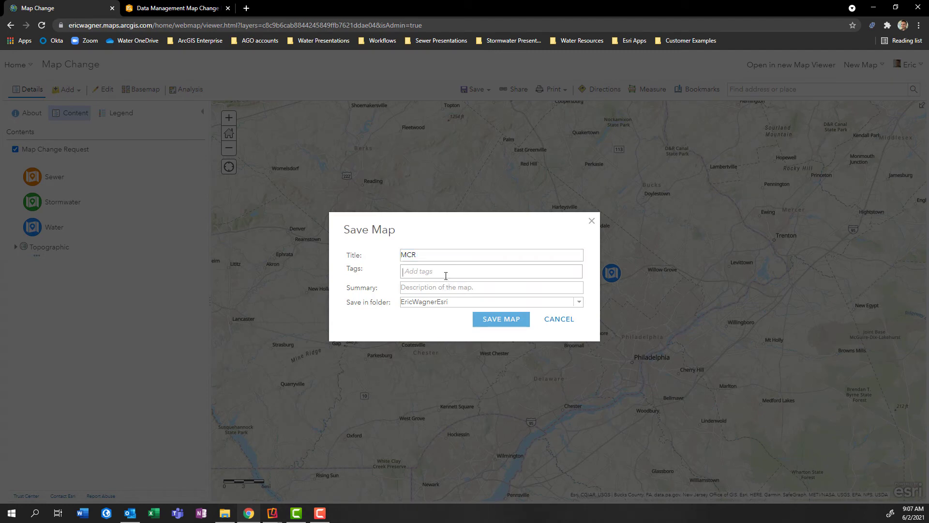
pyautogui.write('MCR')
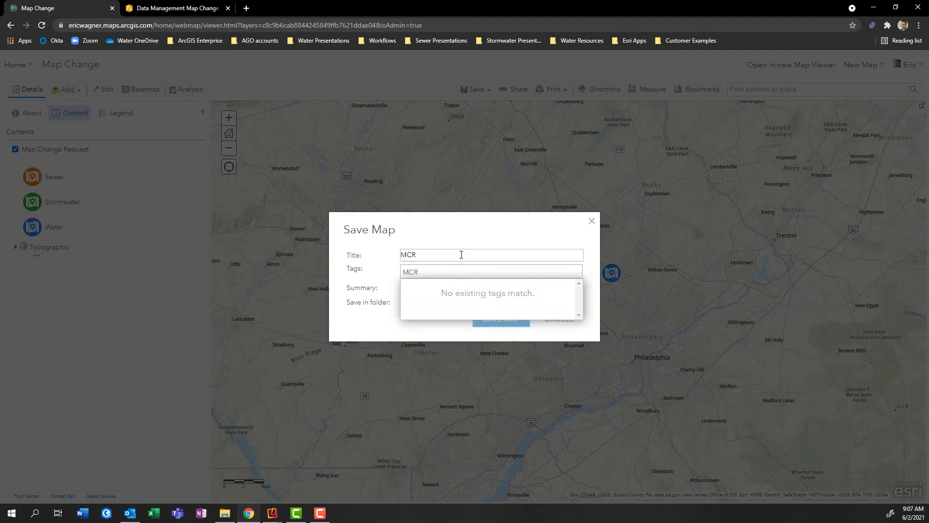
pyautogui.click(377, 276)
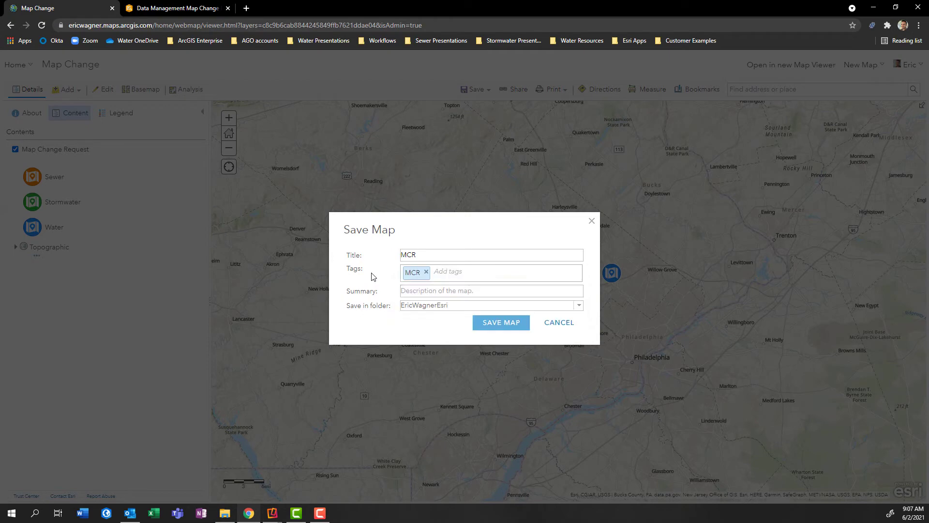
pyautogui.click(482, 327)
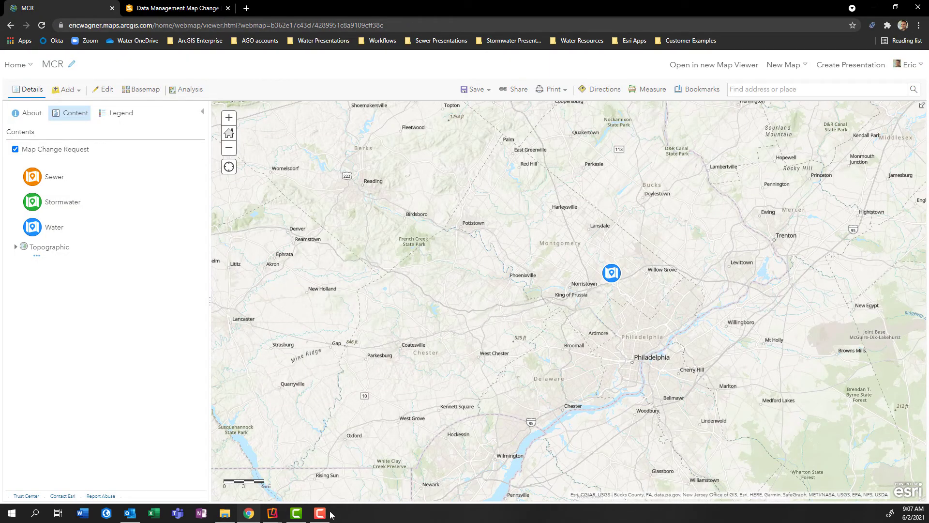
# Bring the Reflector 3 window mirroring the iPad's Field Maps to the front.
pyautogui.moveTo(279, 513)
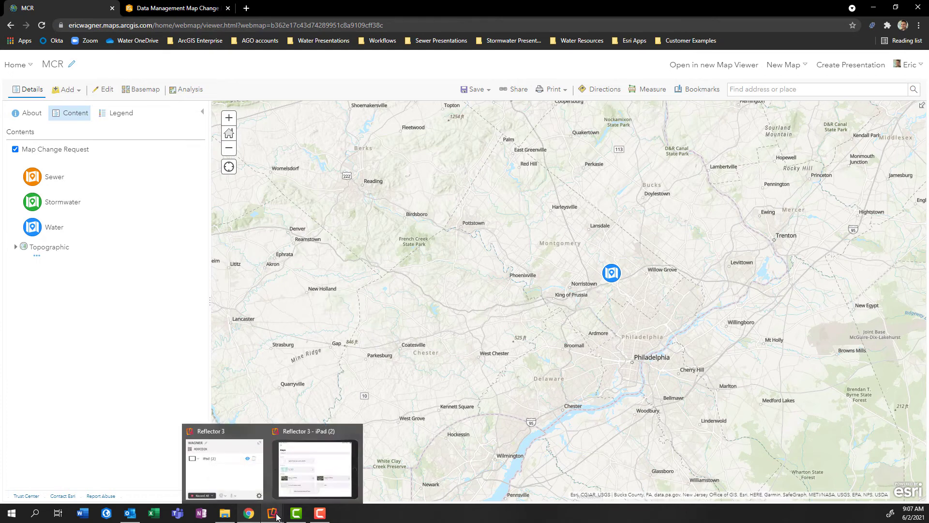
pyautogui.click(316, 480)
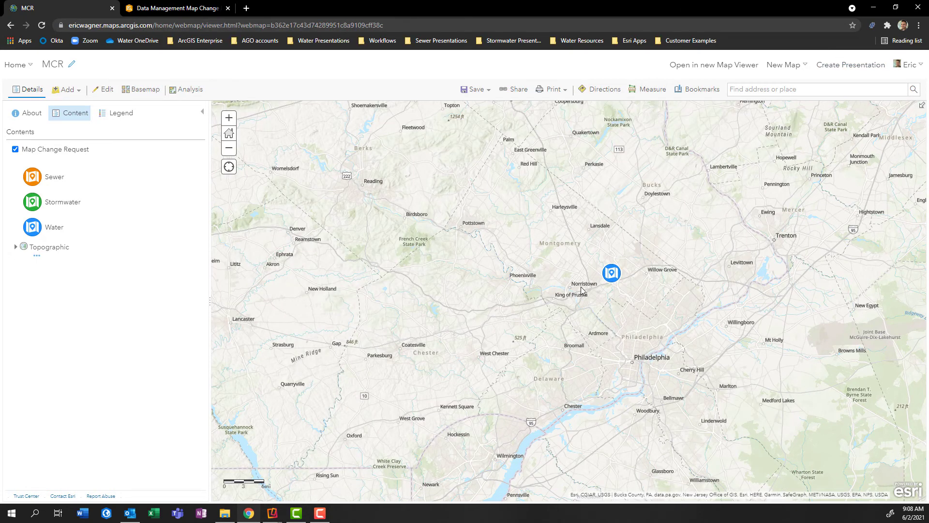
# Zoom in and view the Norristown hydrant request's attached Photo 1.jpg.
pyautogui.scroll(1, 581, 292)
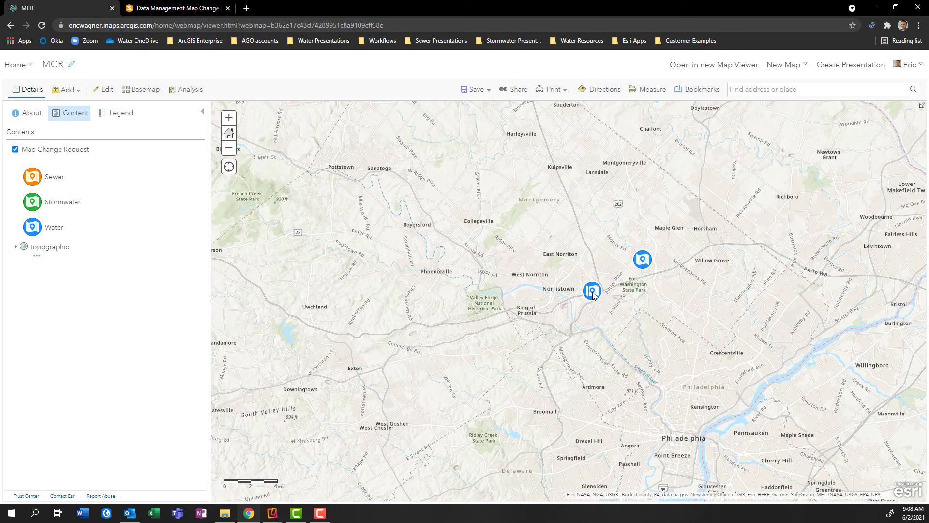
pyautogui.click(592, 292)
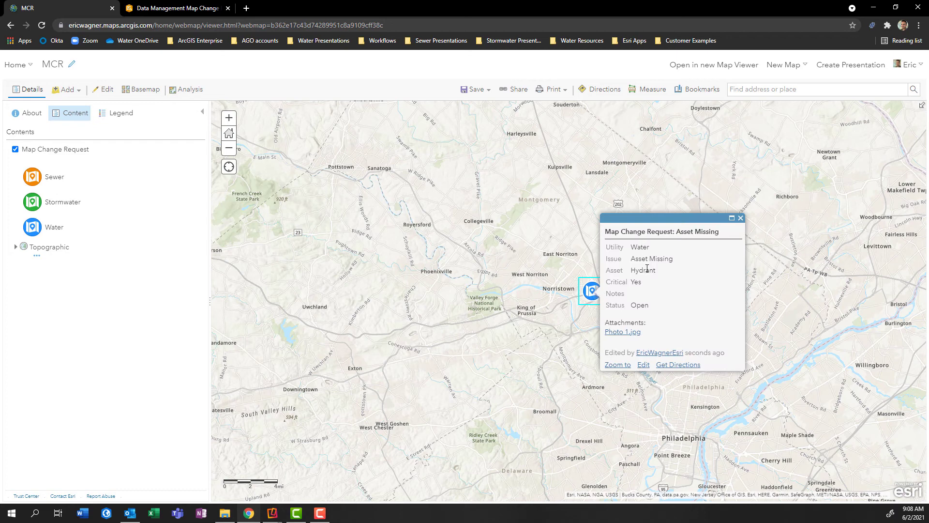
pyautogui.click(625, 332)
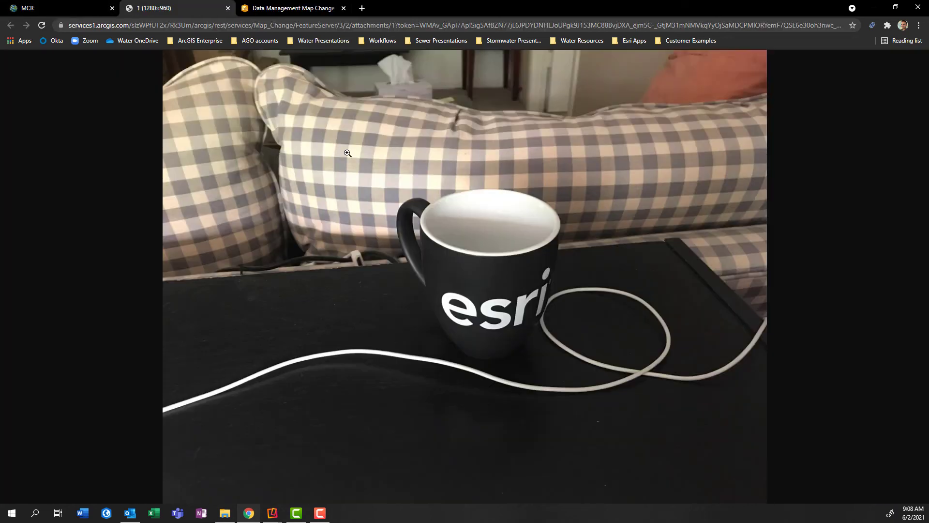
# Close the photo and the request popup, then switch to the Map Change Request Dashboard.
pyautogui.click(227, 8)
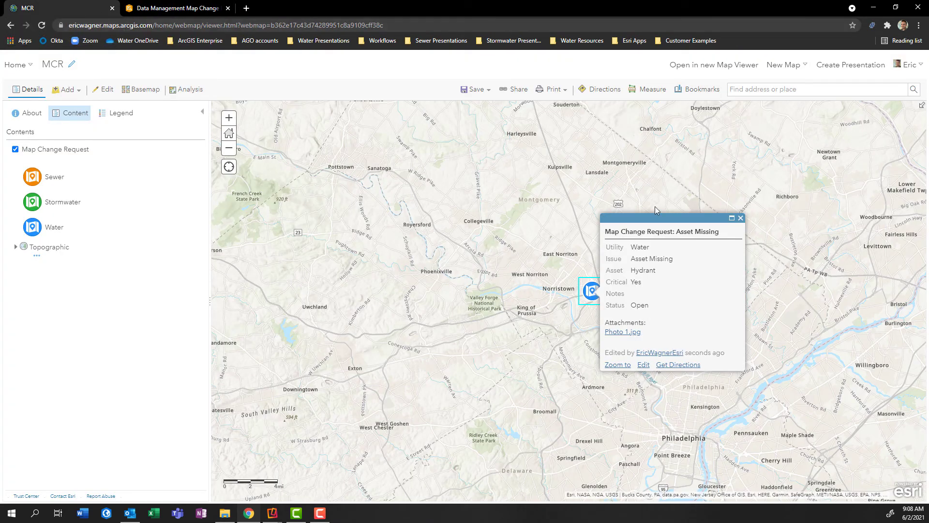
pyautogui.click(741, 218)
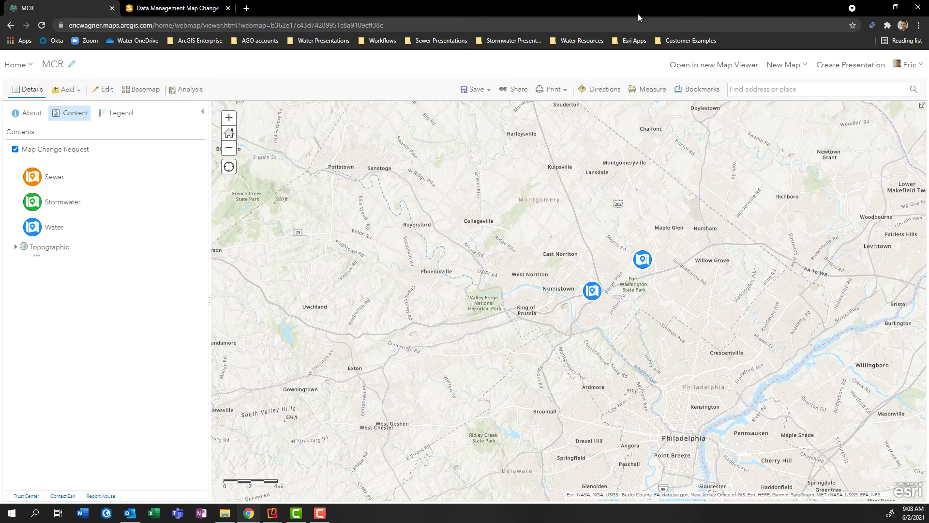
pyautogui.click(182, 4)
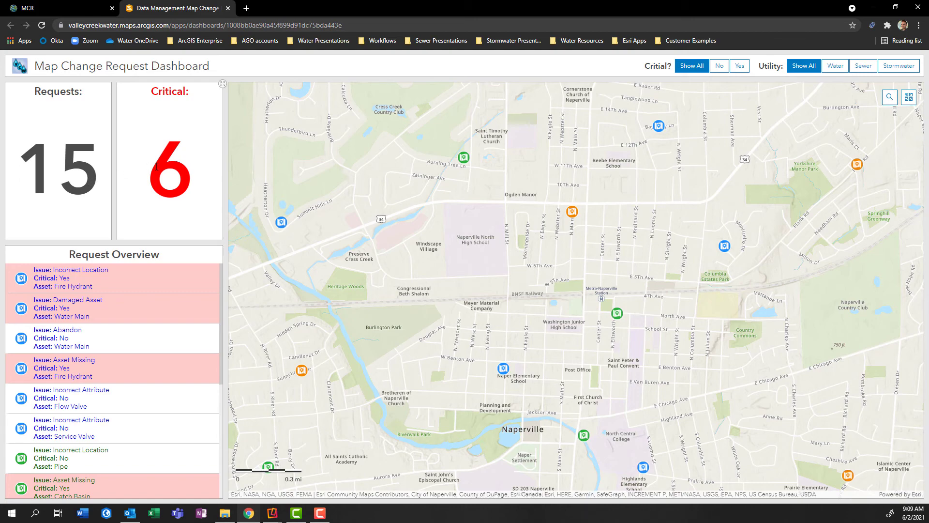
# Show the first Request Overview item, the critical Incorrect Location fire hydrant, on the map.
pyautogui.click(133, 283)
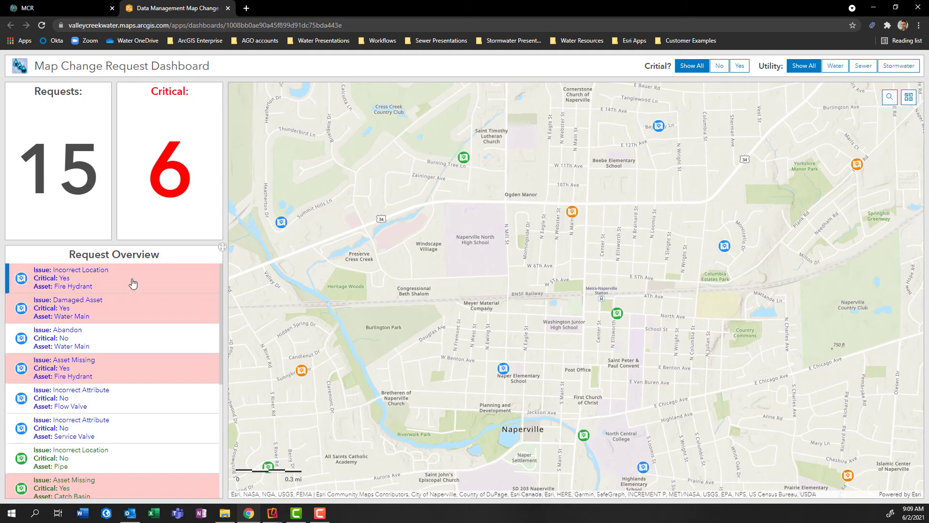